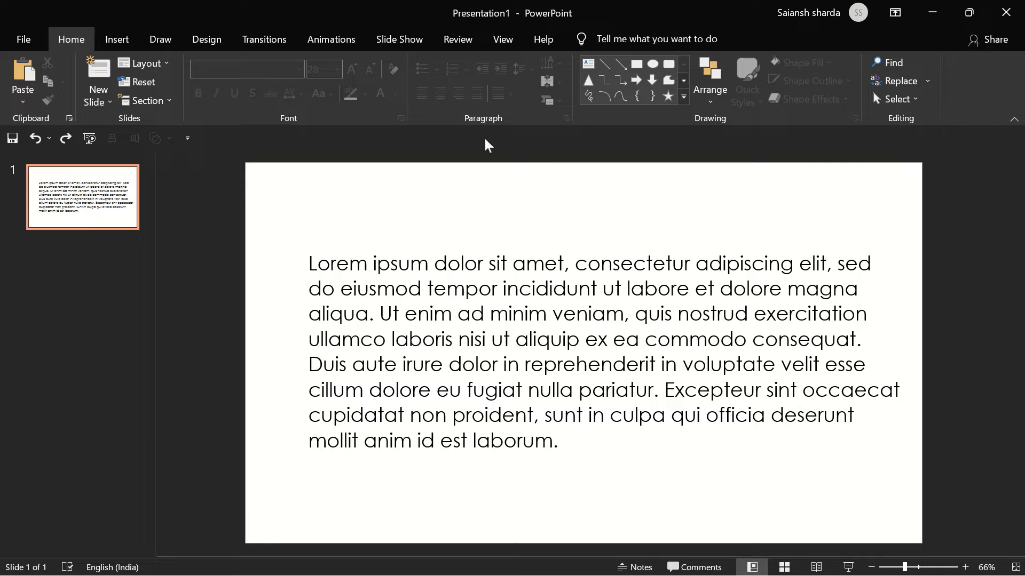
# - Apply the four-diamond bullet style to the Lorem ipsum text box
pyautogui.click(513, 262)
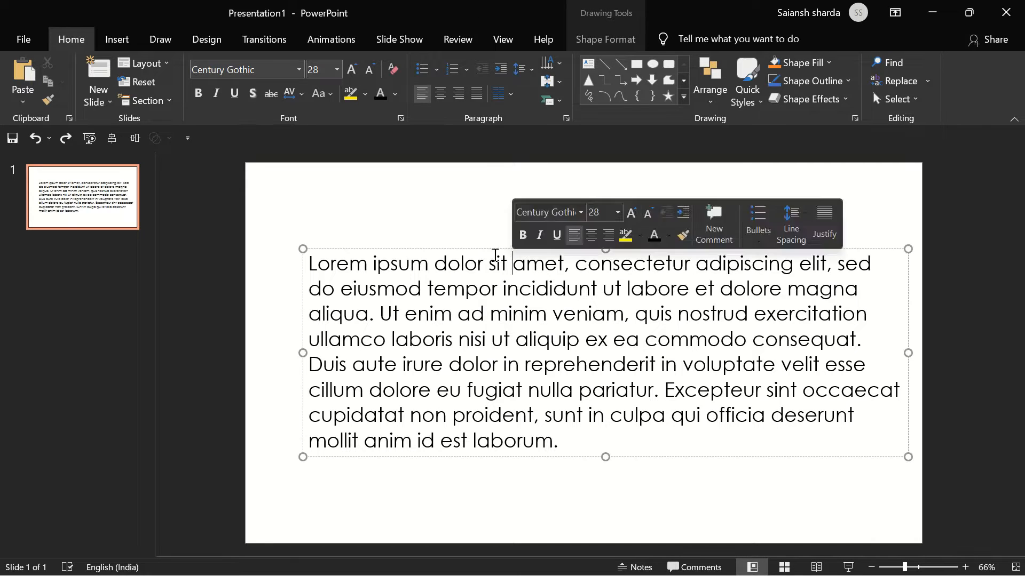
pyautogui.click(442, 248)
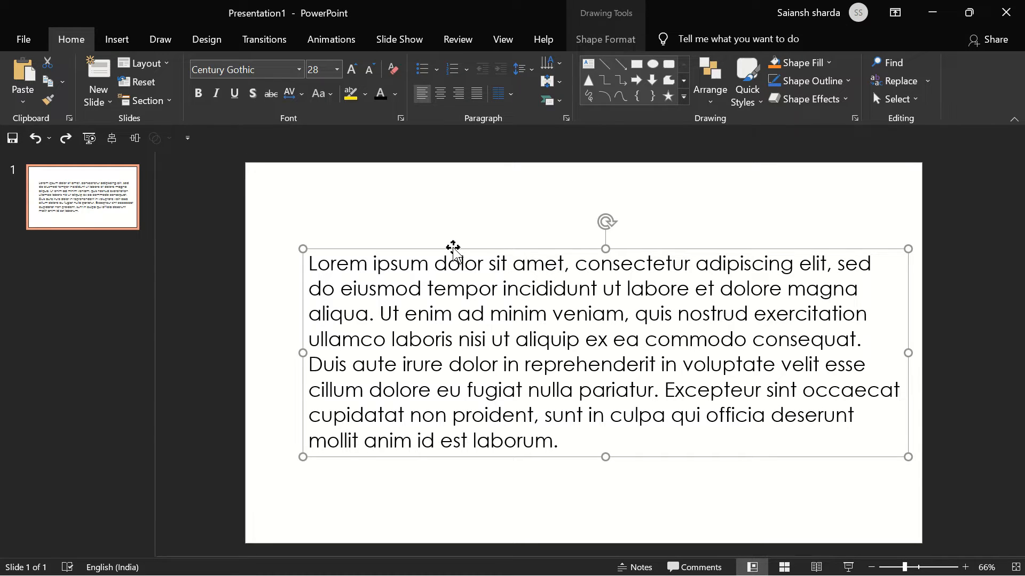
pyautogui.click(436, 72)
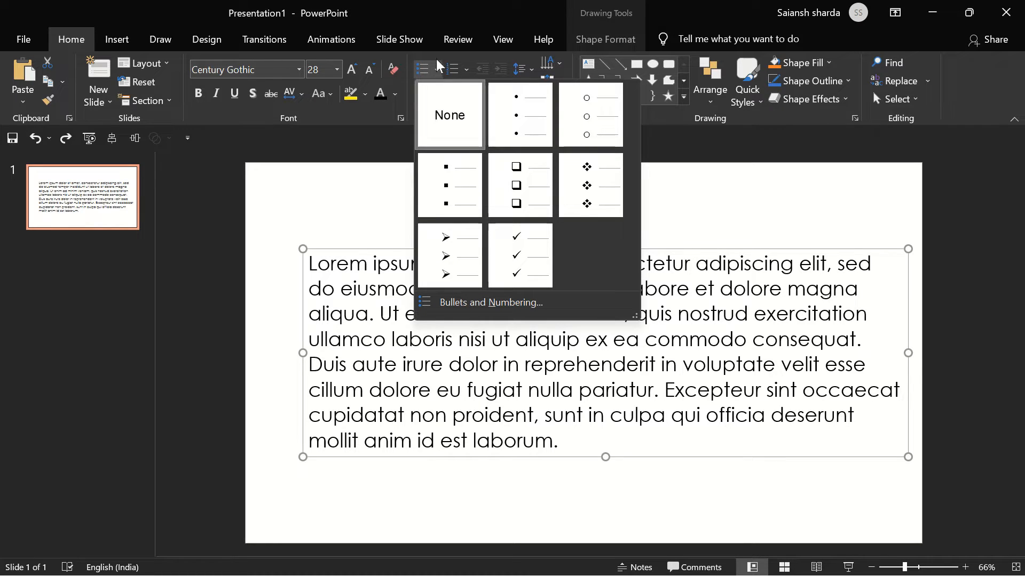
pyautogui.click(591, 207)
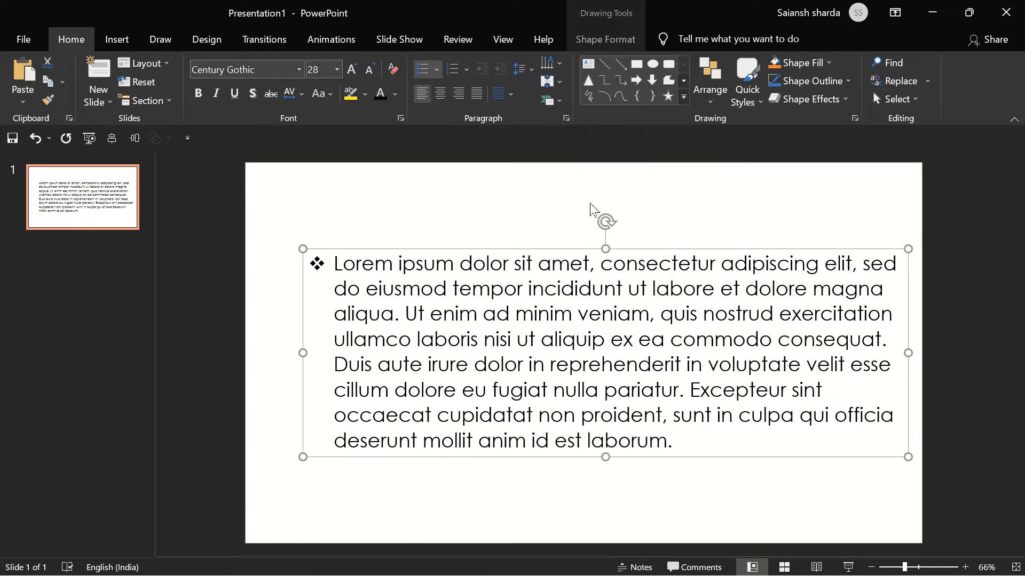
# - Split the text into three paragraphs before "Ut enim" and "Duis aute", and move the text box slightly up and left on the slide
pyautogui.click(398, 315)
pyautogui.press('Return')
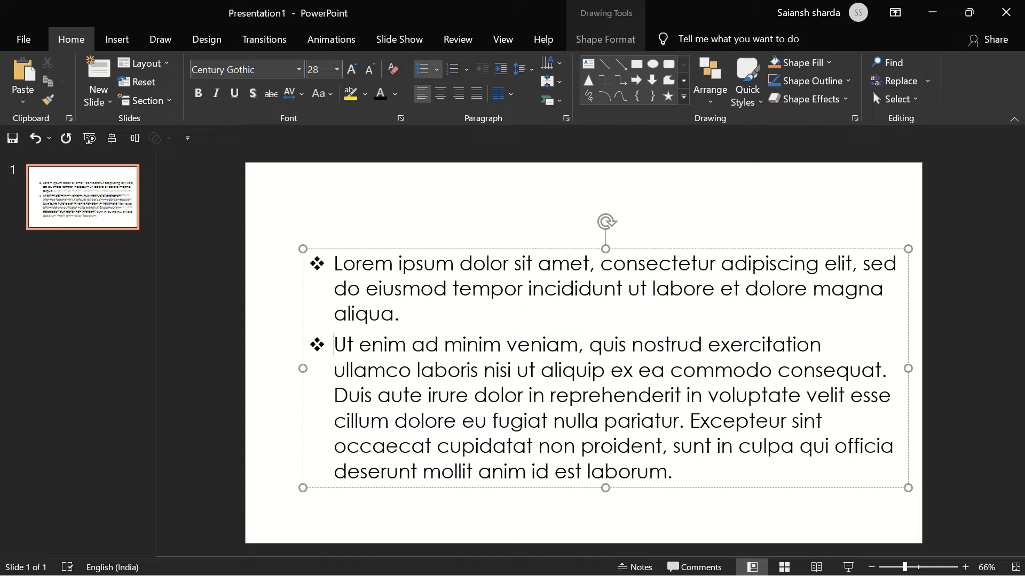
pyautogui.click(334, 395)
pyautogui.press('Return')
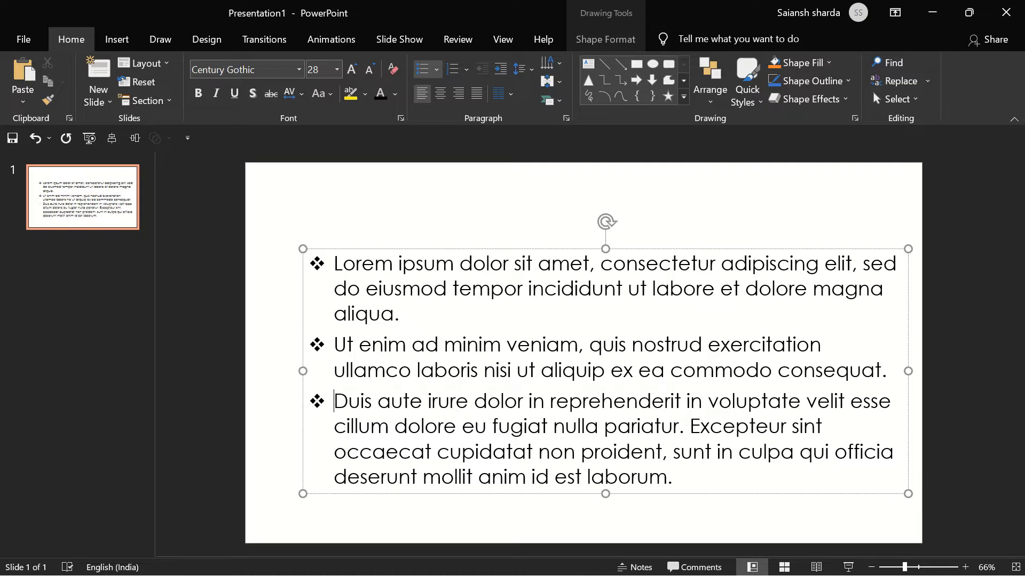
pyautogui.moveTo(407, 249); pyautogui.dragTo(382, 231)
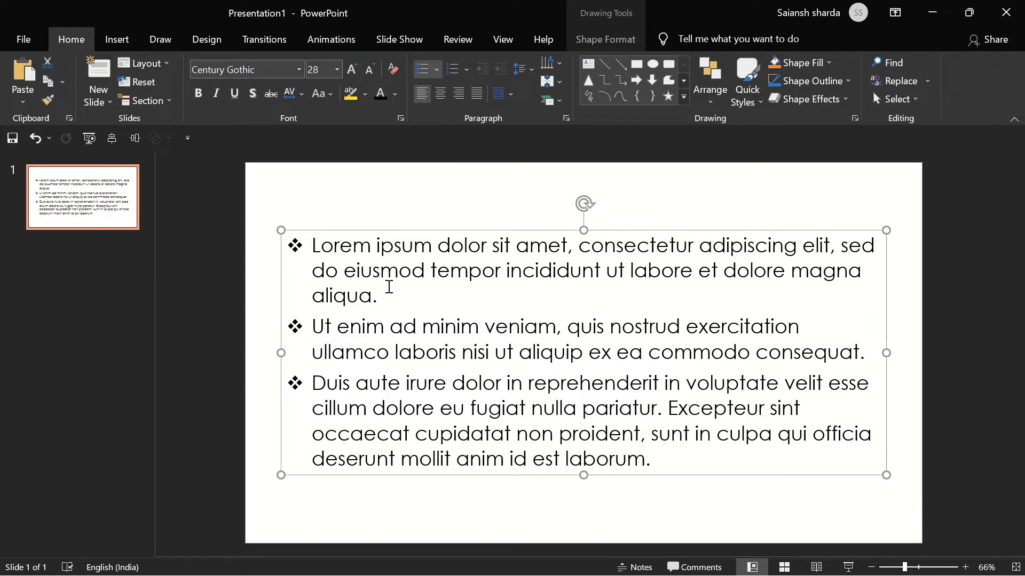
# - Set the text box's bullets to 130% of text size and colour them with the light blue theme colour
pyautogui.click(437, 72)
pyautogui.click(474, 299)
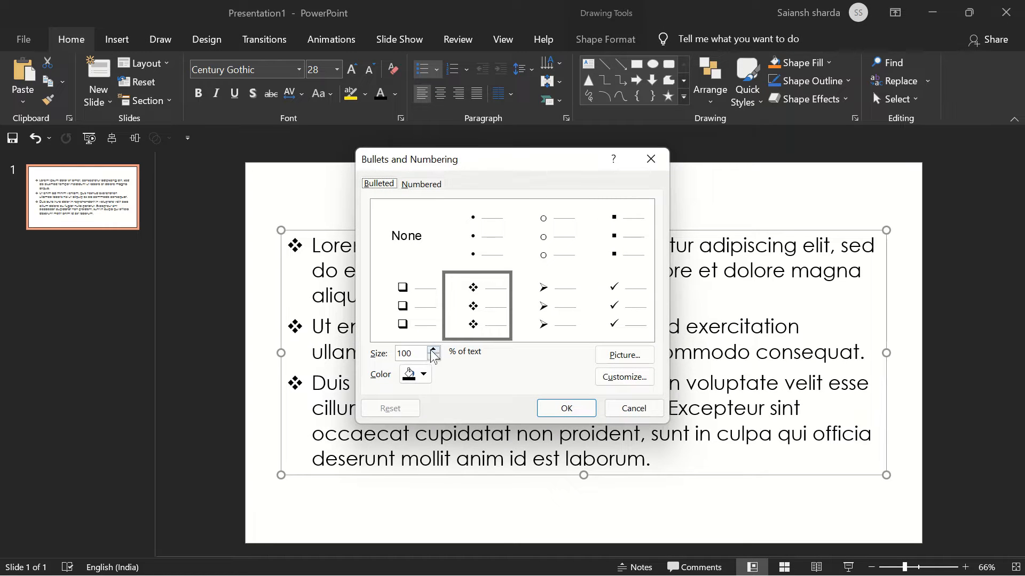
pyautogui.doubleClick(423, 354)
pyautogui.write('1')
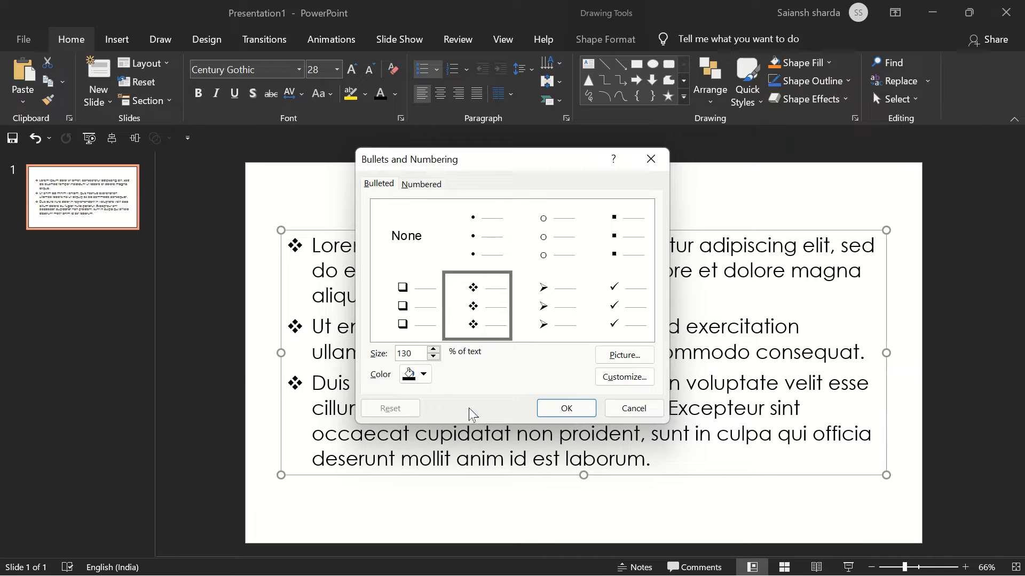
pyautogui.click(416, 376)
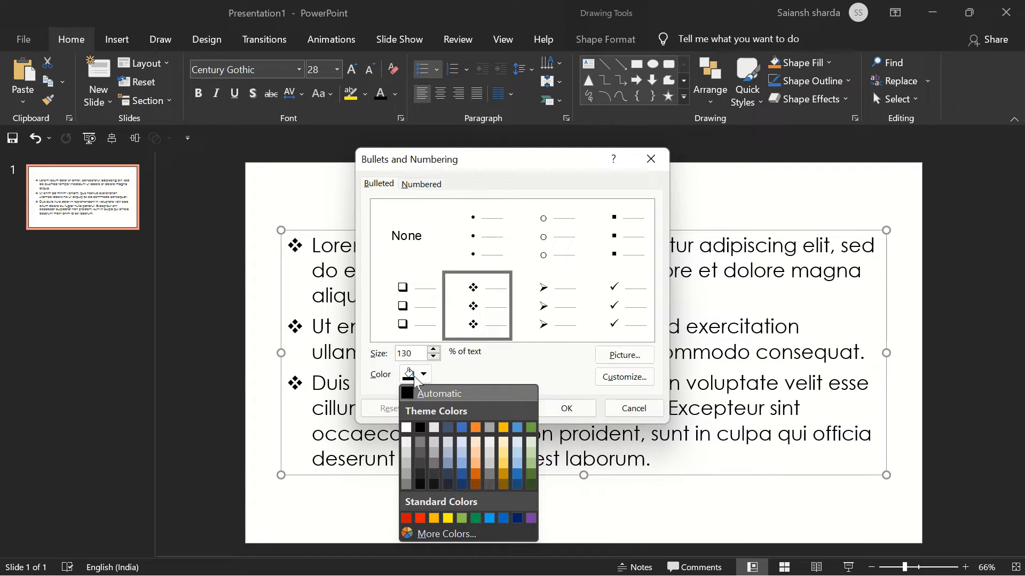
pyautogui.click(517, 428)
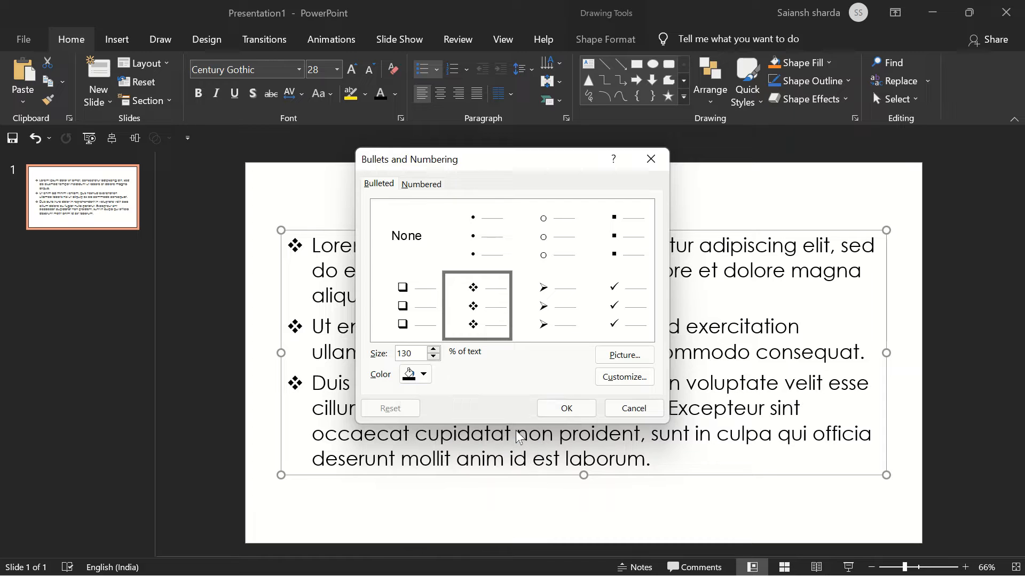
pyautogui.click(573, 410)
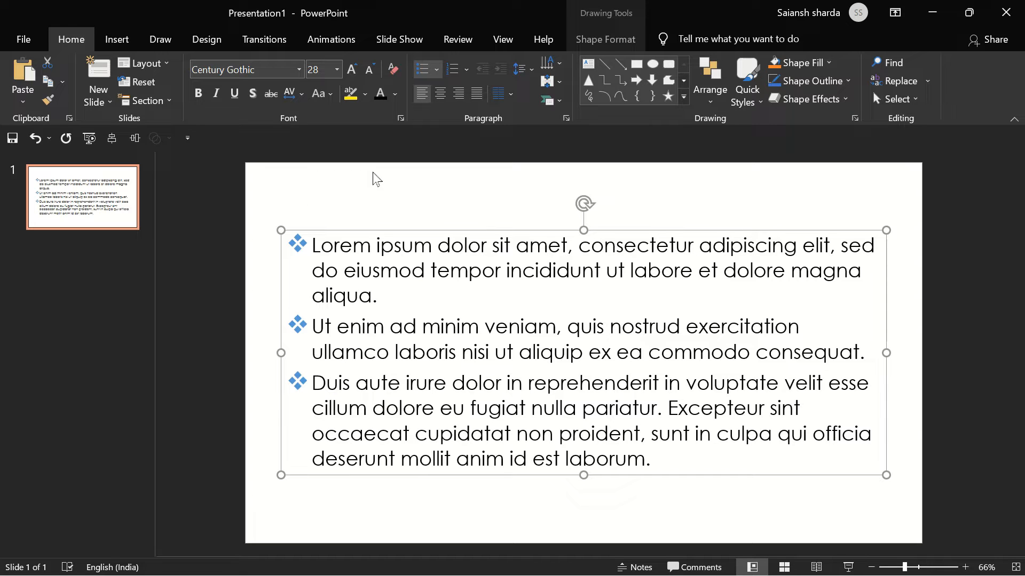
# - Remove the bullets and numbering from all three paragraphs
pyautogui.click(463, 69)
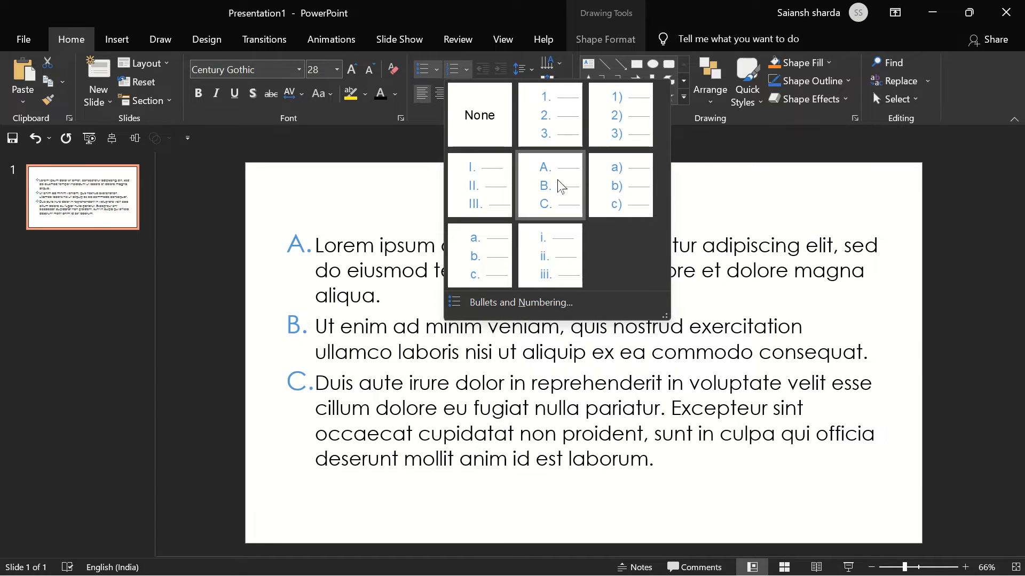
pyautogui.click(478, 121)
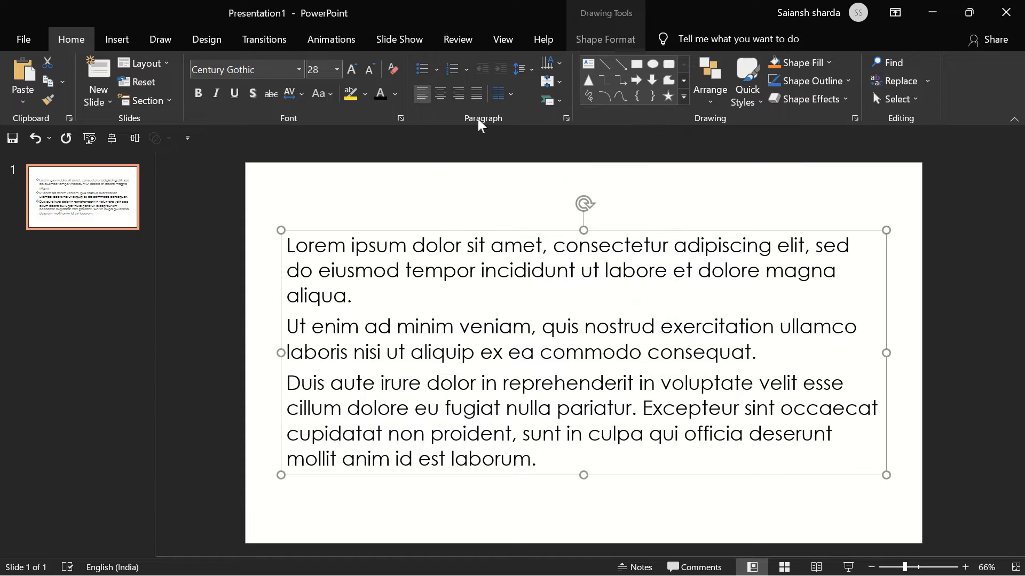
pyautogui.click(409, 173)
# - Try centred, right and justified alignment on the whole text box, and return it to left alignment
pyautogui.click(396, 281)
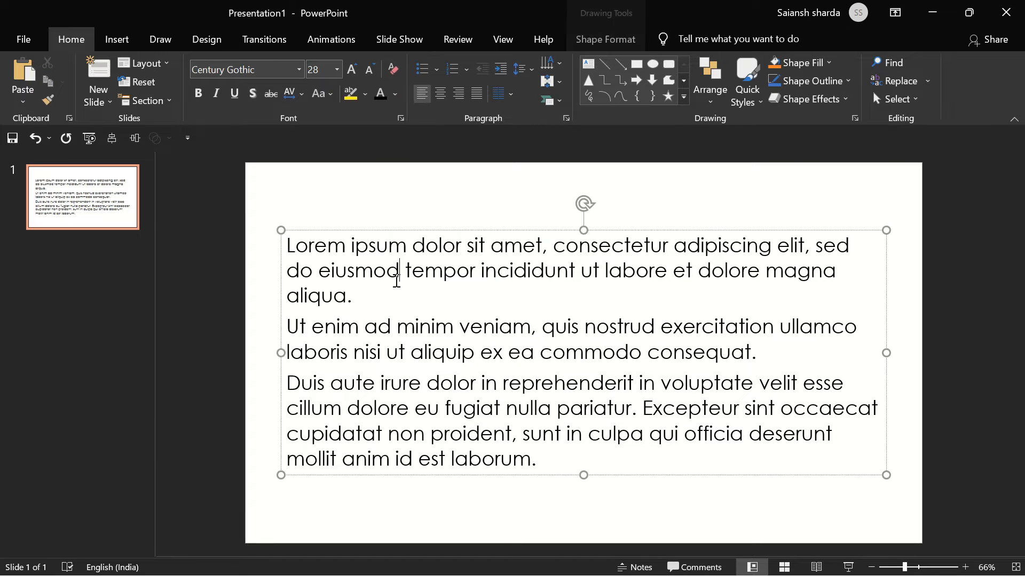
pyautogui.click(356, 228)
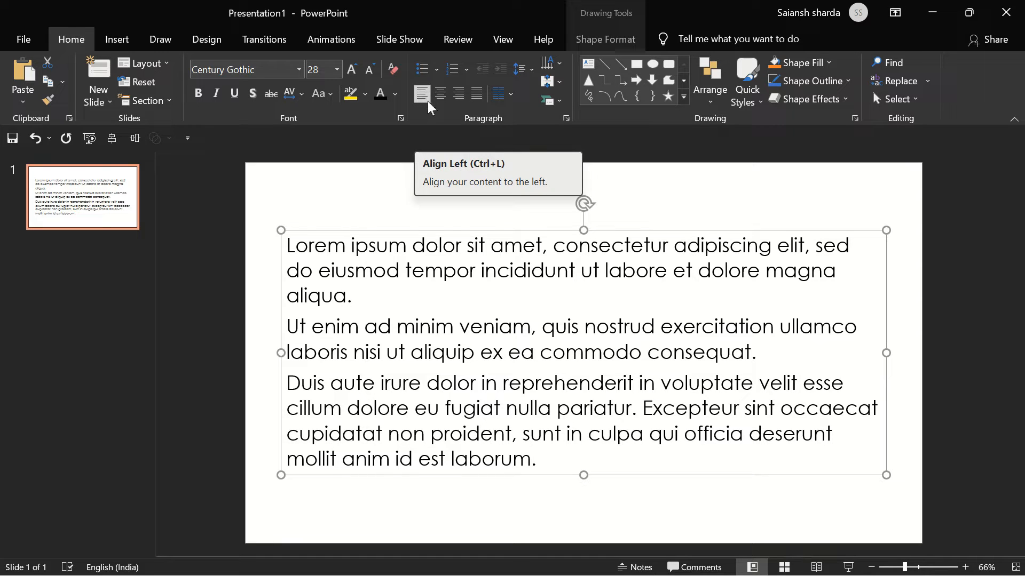
pyautogui.click(441, 93)
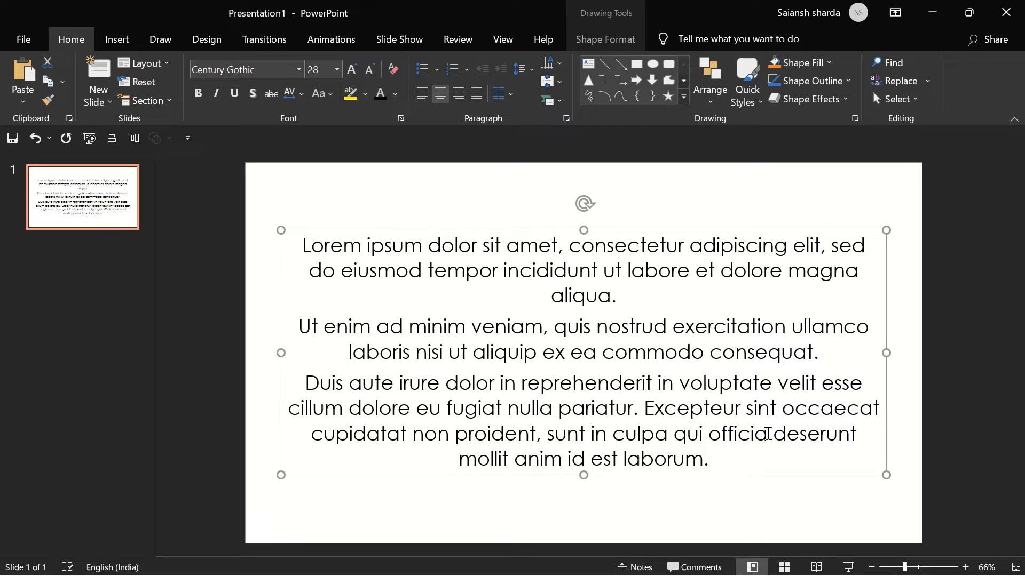
pyautogui.click(458, 92)
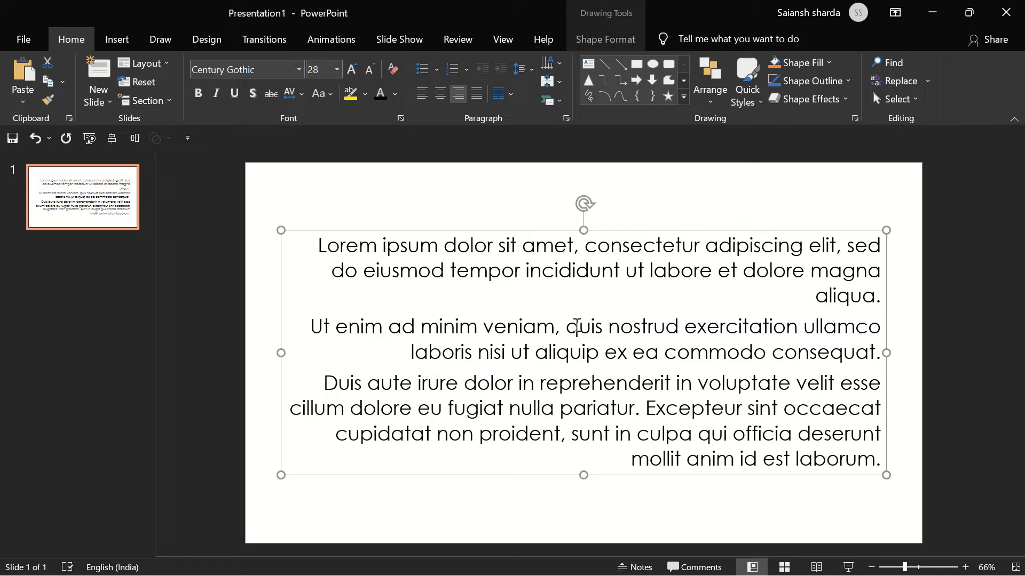
pyautogui.click(476, 94)
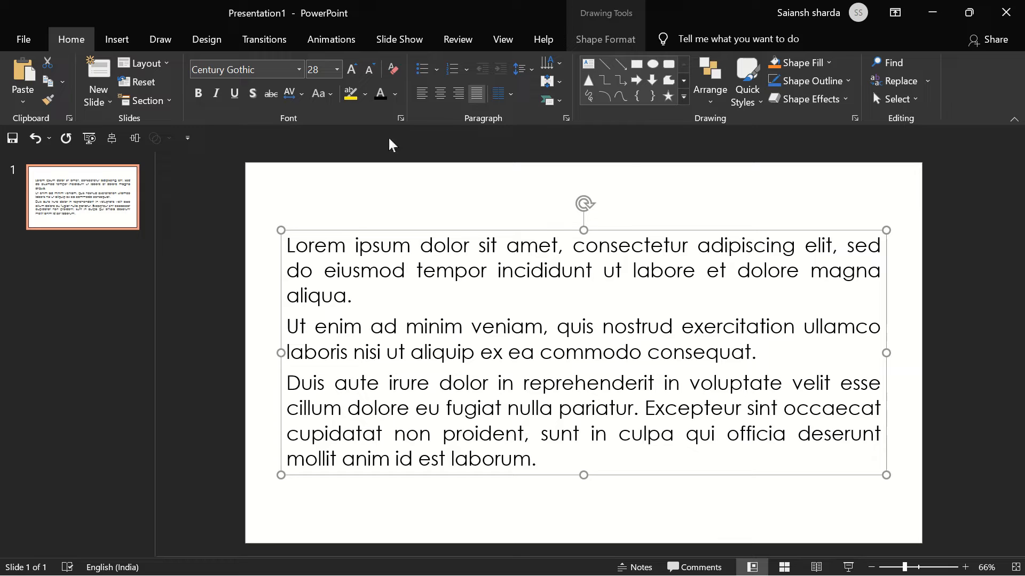
pyautogui.click(419, 99)
# - Lay the text out in four columns and move the text box up so it fits on the slide
pyautogui.click(511, 94)
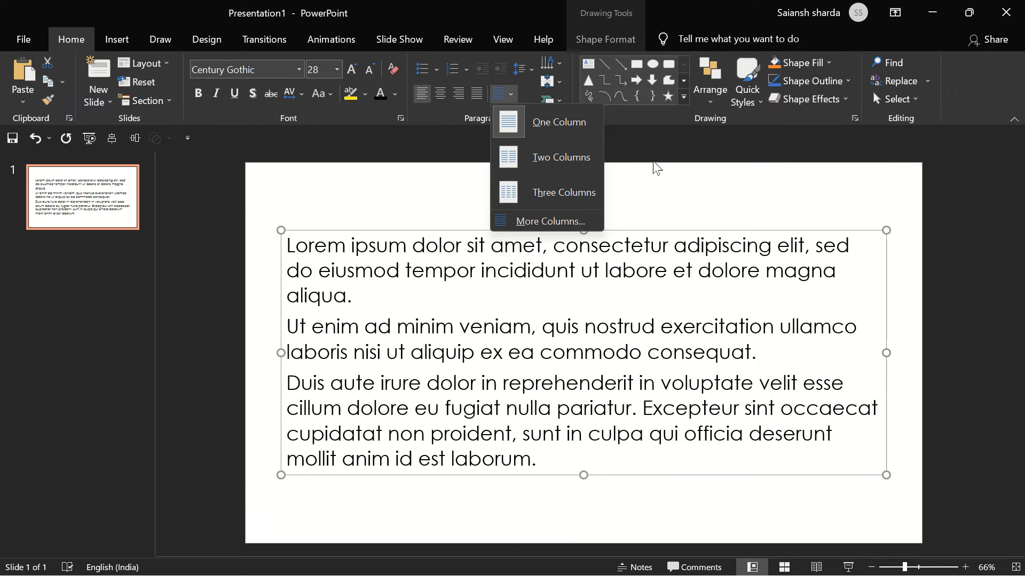
pyautogui.click(571, 221)
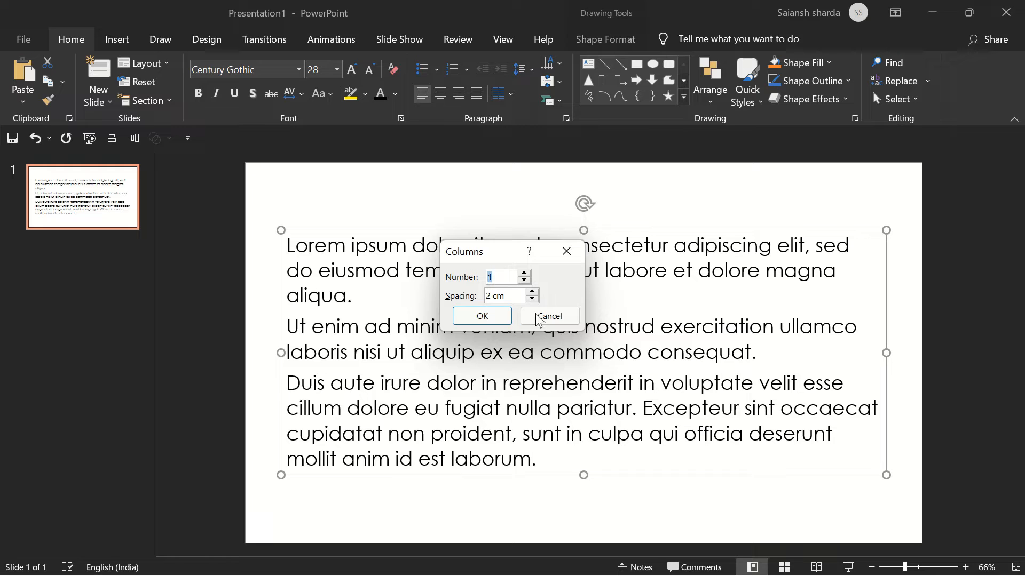
pyautogui.write('4')
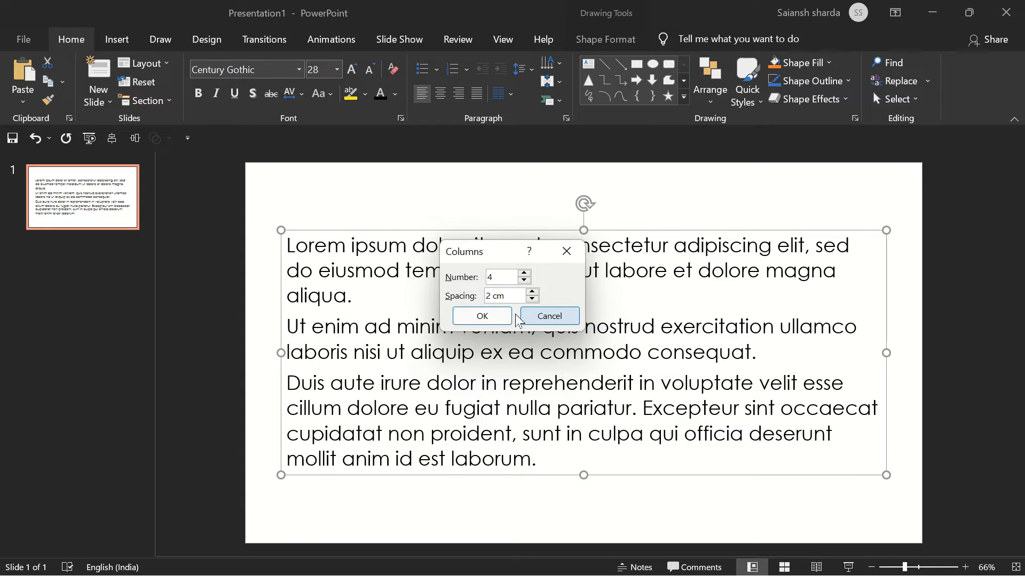
pyautogui.click(483, 317)
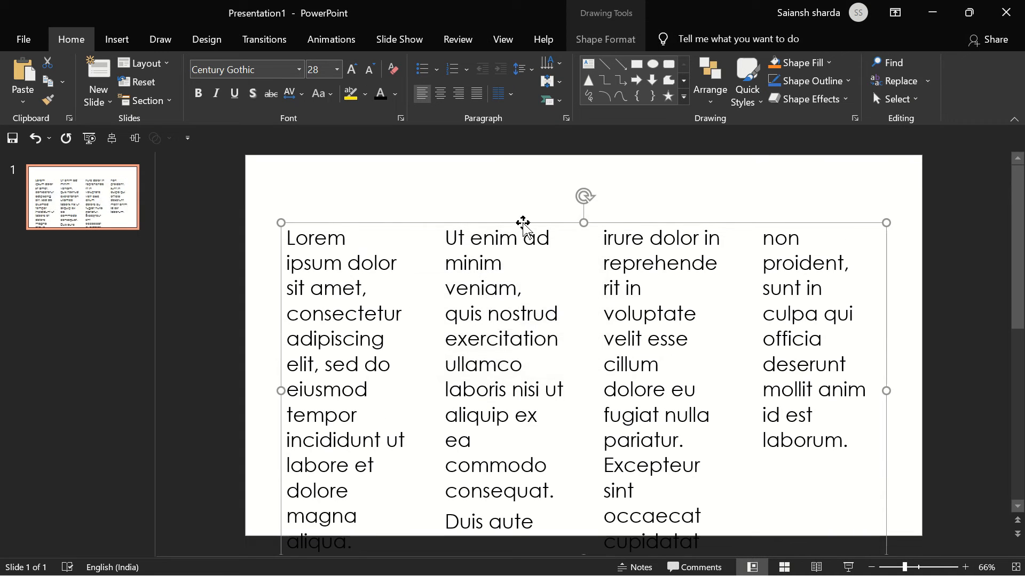
pyautogui.moveTo(515, 226); pyautogui.dragTo(515, 188)
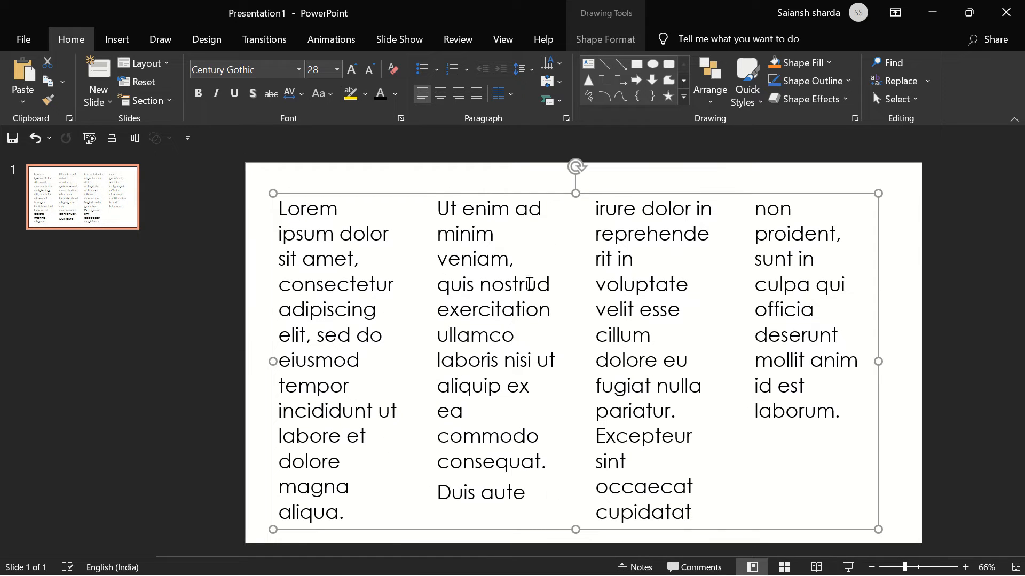
# - Widen the spacing between the four text columns and reposition the text box on the slide
pyautogui.click(510, 96)
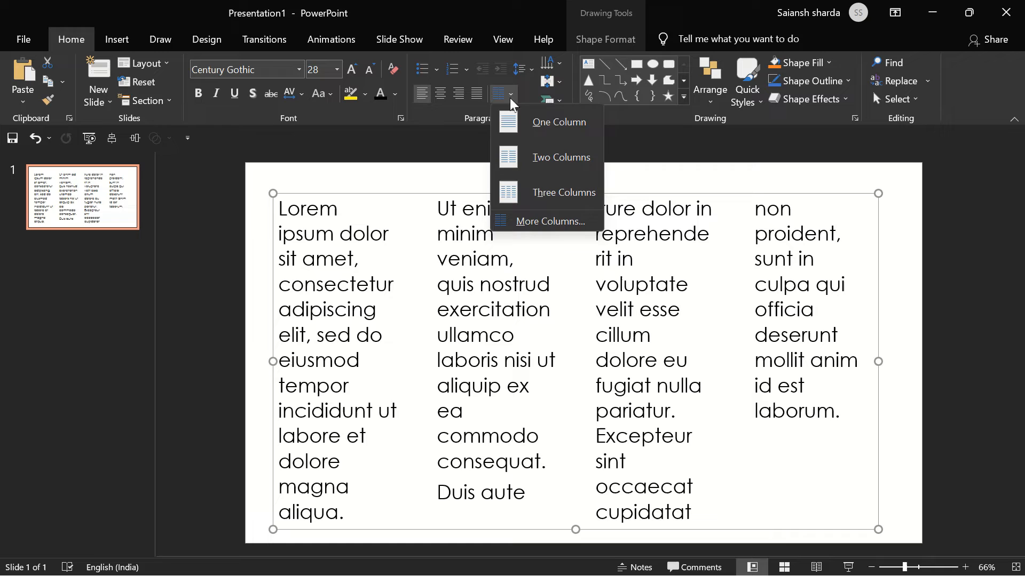
pyautogui.click(520, 229)
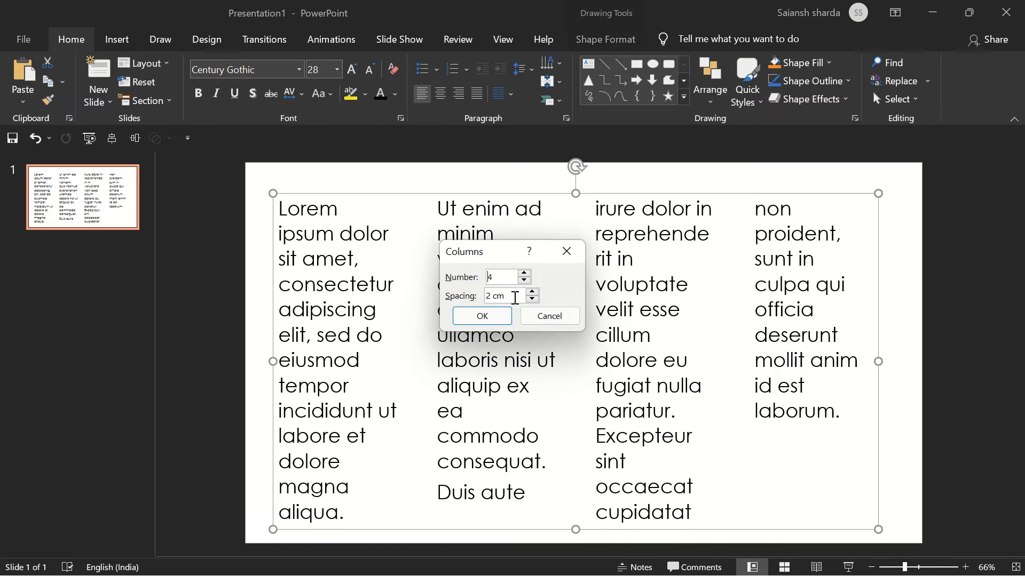
pyautogui.moveTo(515, 298); pyautogui.dragTo(348, 301)
pyautogui.write('5')
pyautogui.press('Return')
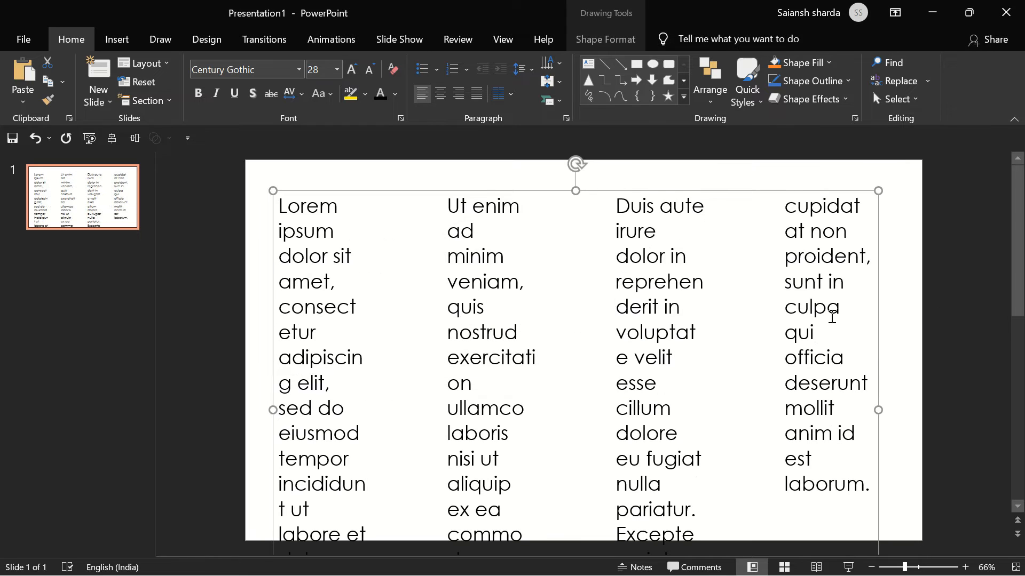
pyautogui.moveTo(877, 347); pyautogui.dragTo(893, 320)
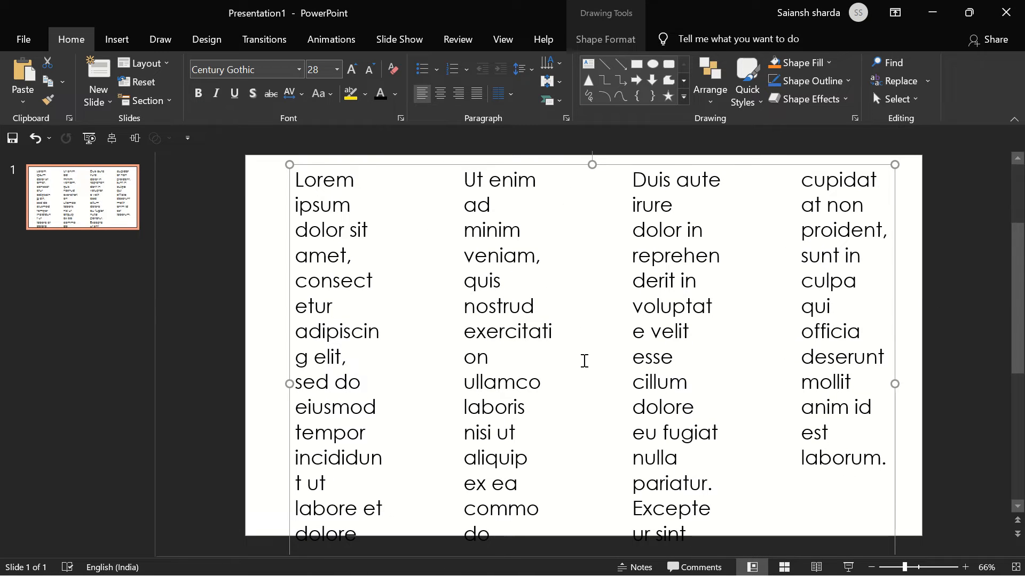
# - Return the text to one column and move the text box down and slightly left on the slide
pyautogui.click(506, 93)
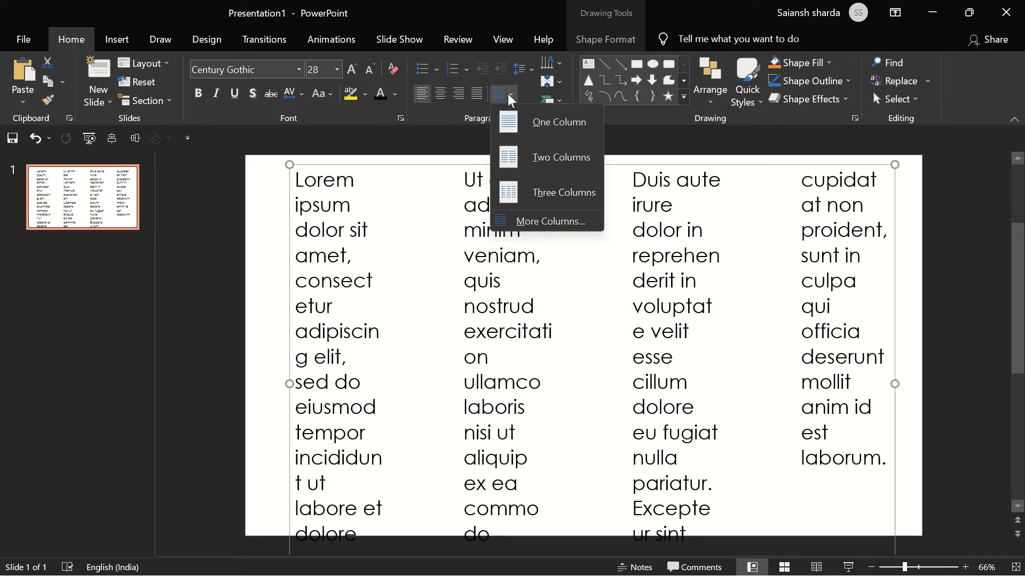
pyautogui.click(543, 122)
pyautogui.moveTo(478, 179); pyautogui.dragTo(456, 243)
# - Try 2.5 line spacing with the text box moved up, and undo both changes
pyautogui.click(520, 69)
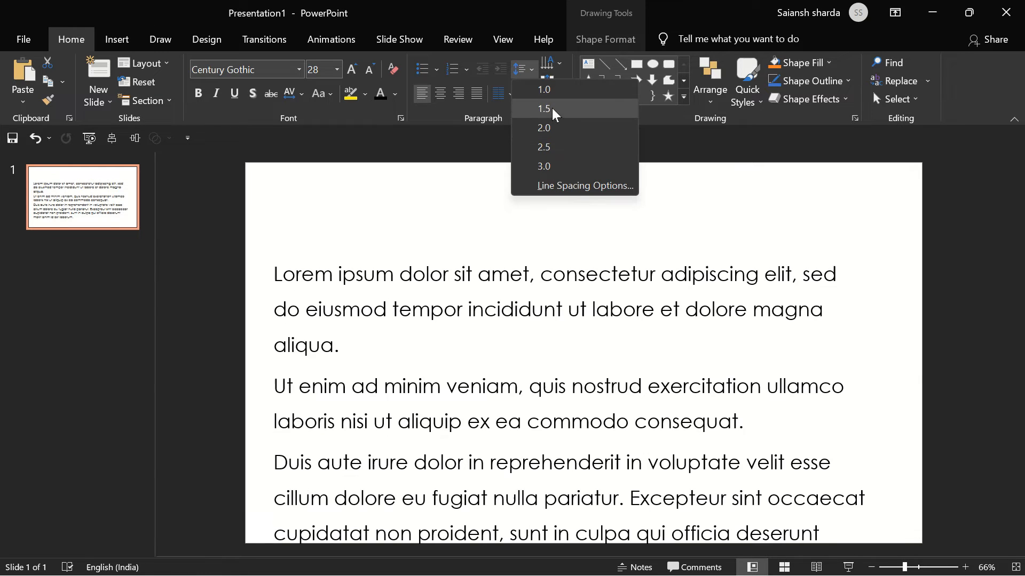
pyautogui.click(550, 147)
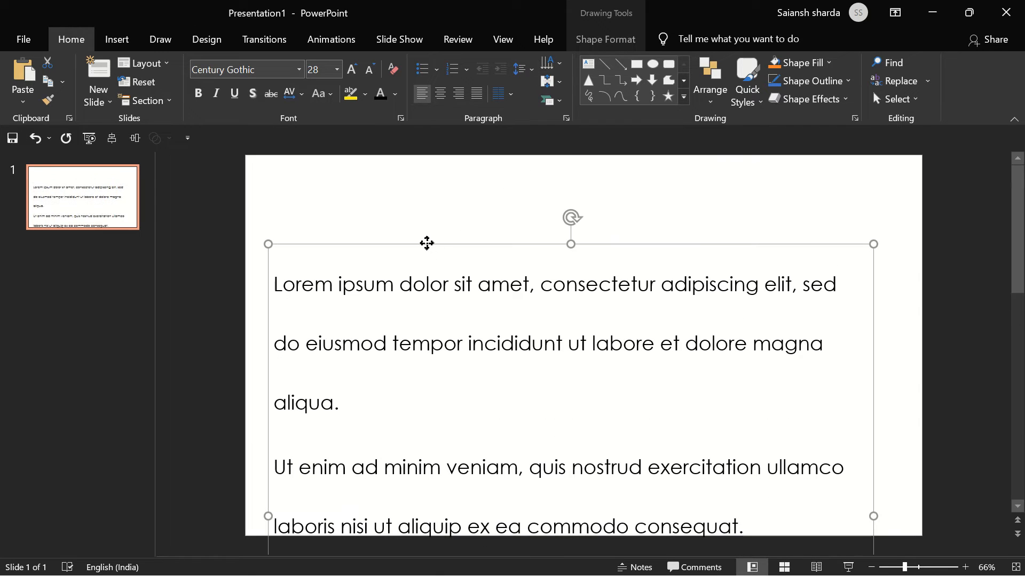
pyautogui.moveTo(426, 243); pyautogui.dragTo(427, 181)
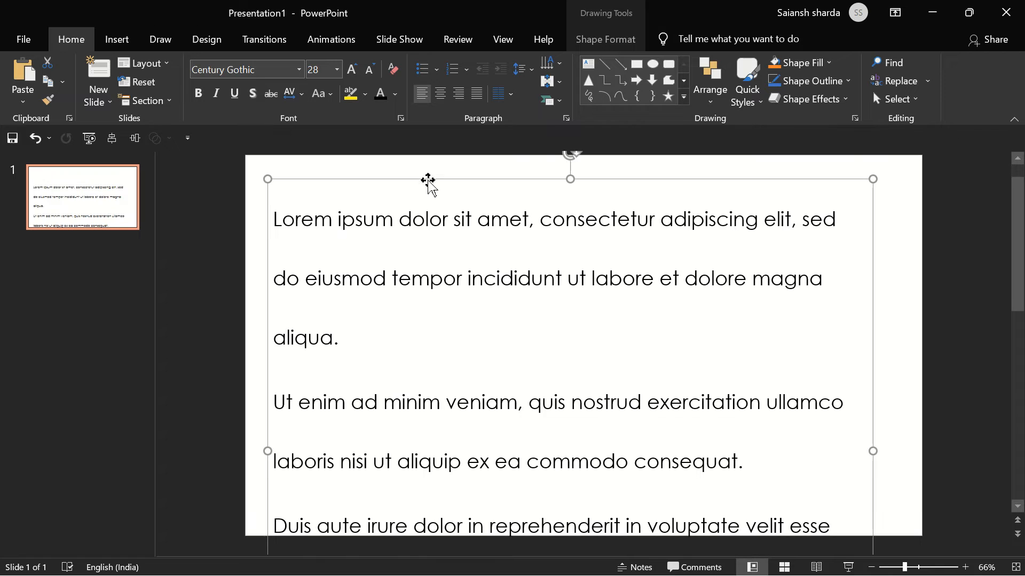
pyautogui.hotkey('ctrl', 'z')
pyautogui.hotkey('ctrl', 'z')
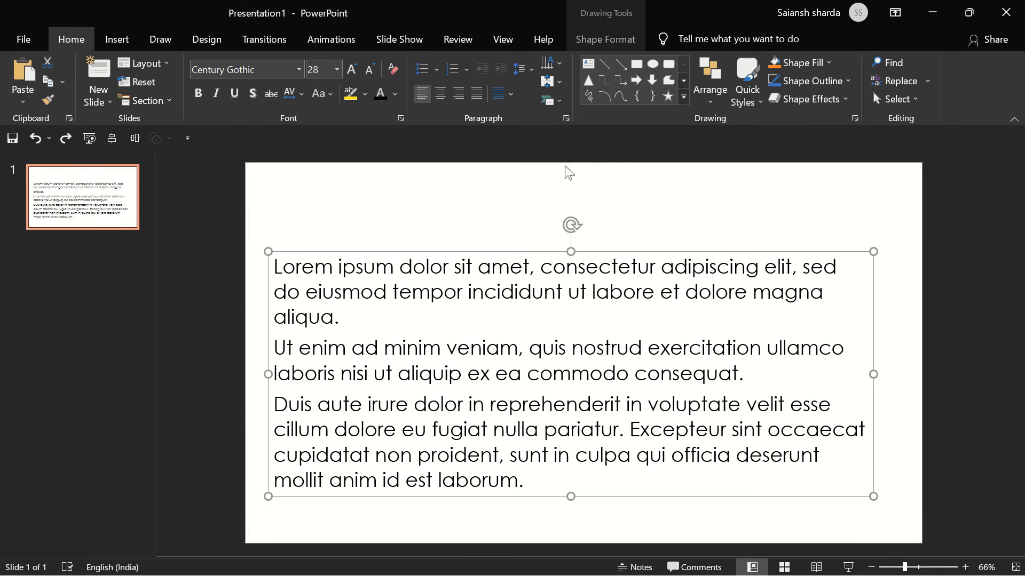
# - Set the line spacing of the text box to 1.0
pyautogui.click(525, 74)
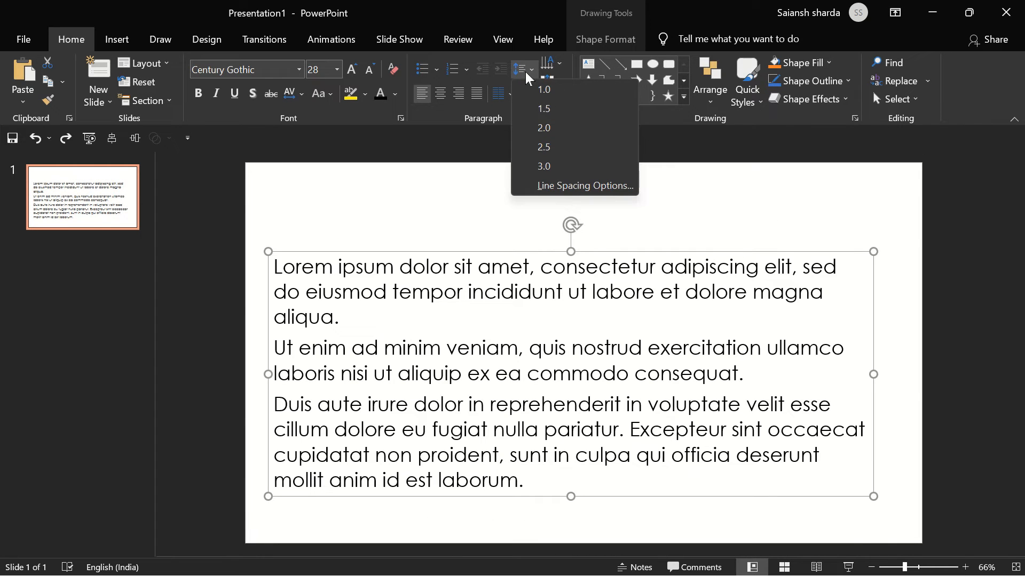
pyautogui.click(555, 91)
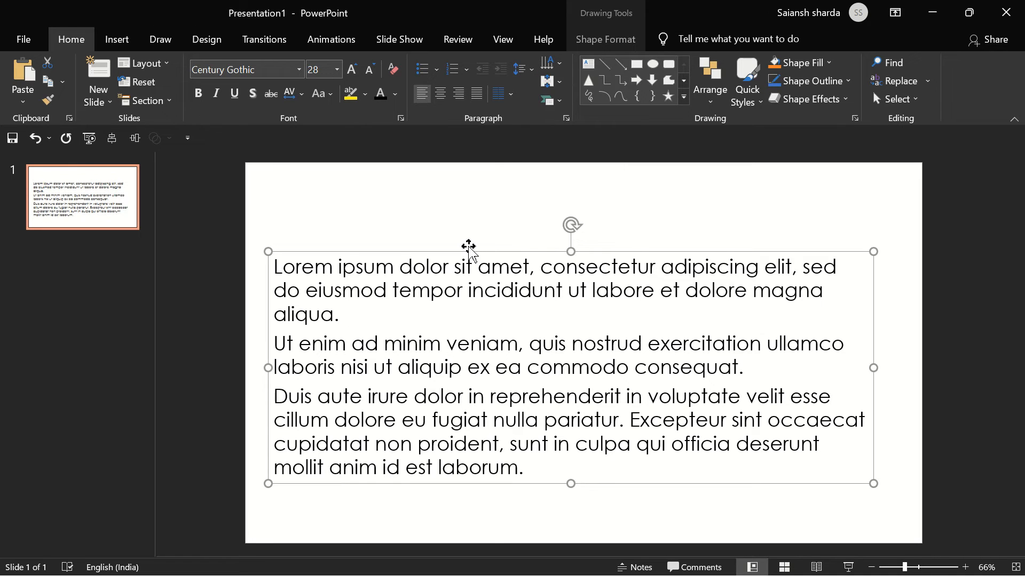
# - Try moving the text box up with 1.0 line spacing, and undo the recent position and spacing changes
pyautogui.moveTo(466, 247); pyautogui.dragTo(487, 213)
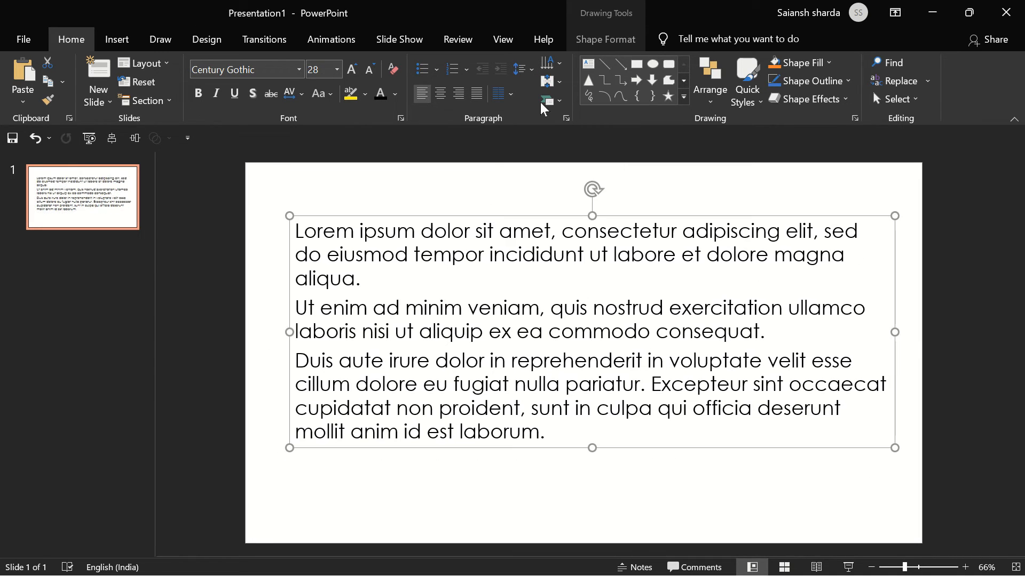
pyautogui.click(522, 68)
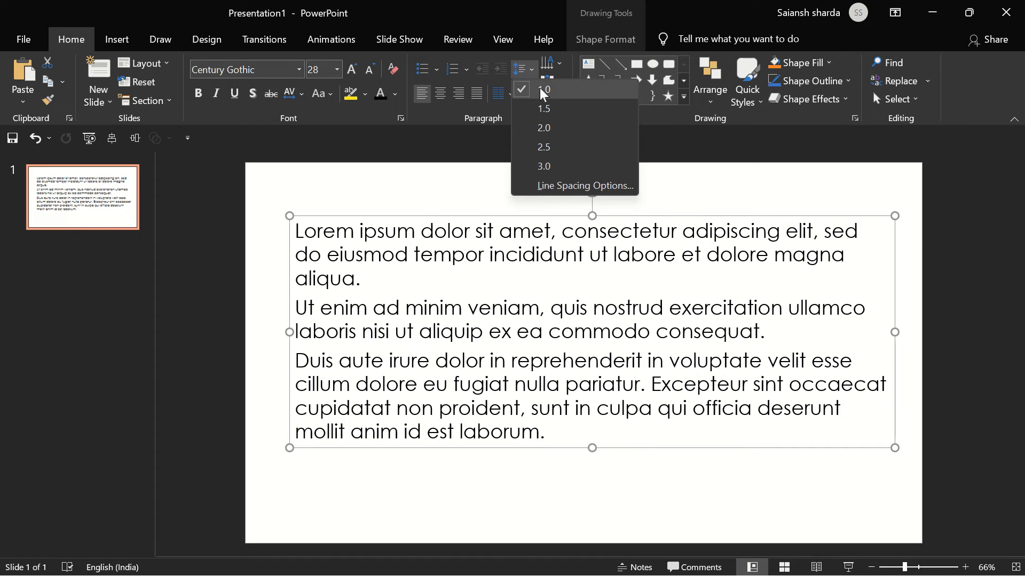
pyautogui.click(539, 87)
pyautogui.hotkey('ctrl', 'z')
pyautogui.hotkey('ctrl', 'z')
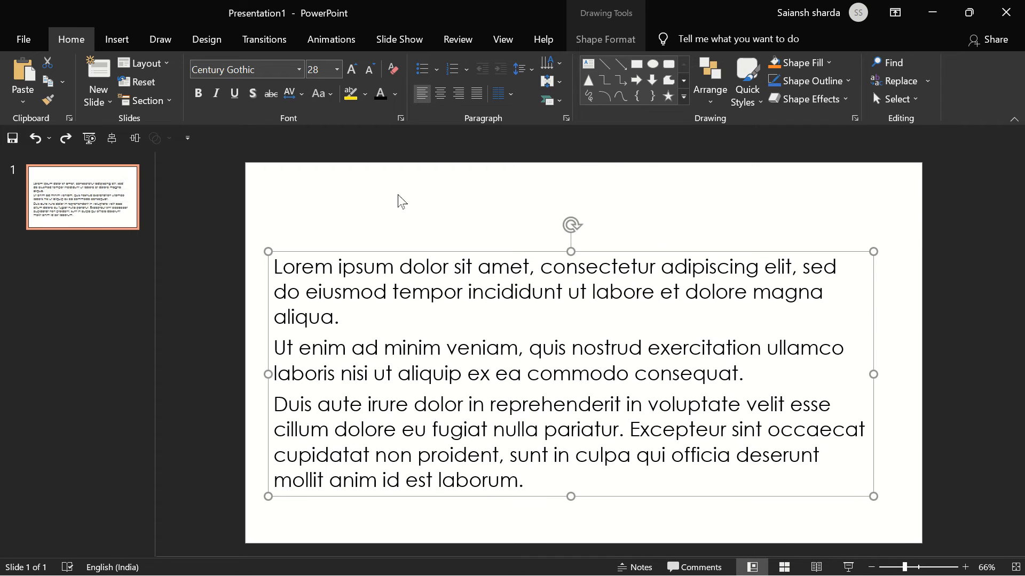
# - Move the text box slightly up and preview the text direction options, including Stacked, without applying one
pyautogui.moveTo(483, 253); pyautogui.dragTo(490, 232)
pyautogui.click(560, 66)
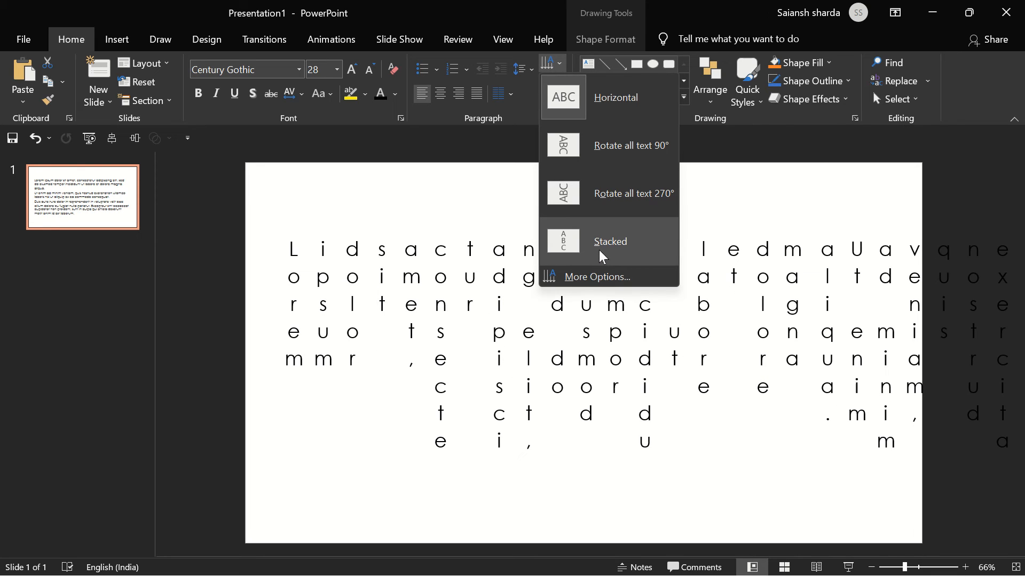
pyautogui.click(499, 184)
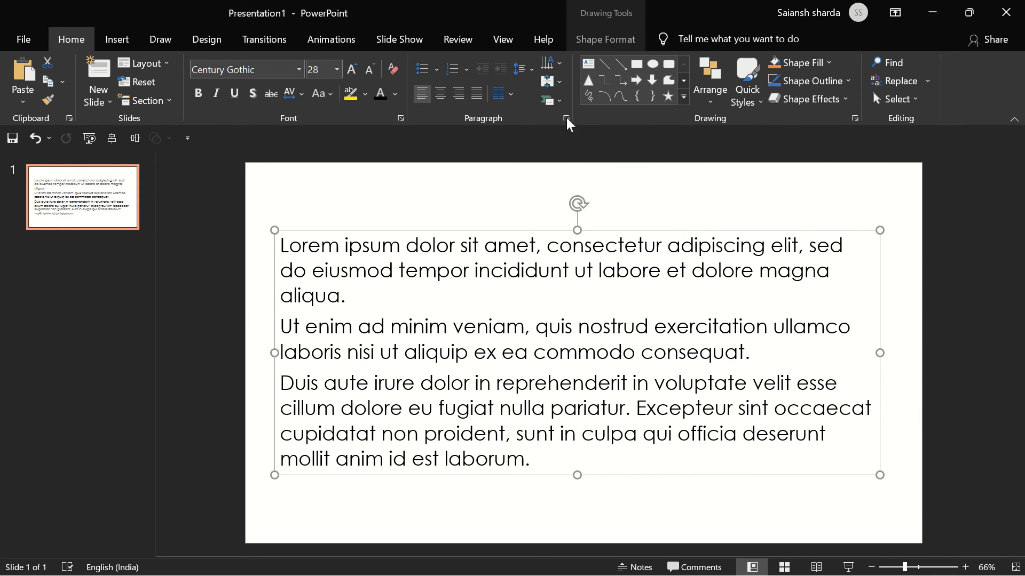
# - View the vertical text alignment options and the SmartArt conversion layouts for the text box, and deselect it
pyautogui.click(560, 83)
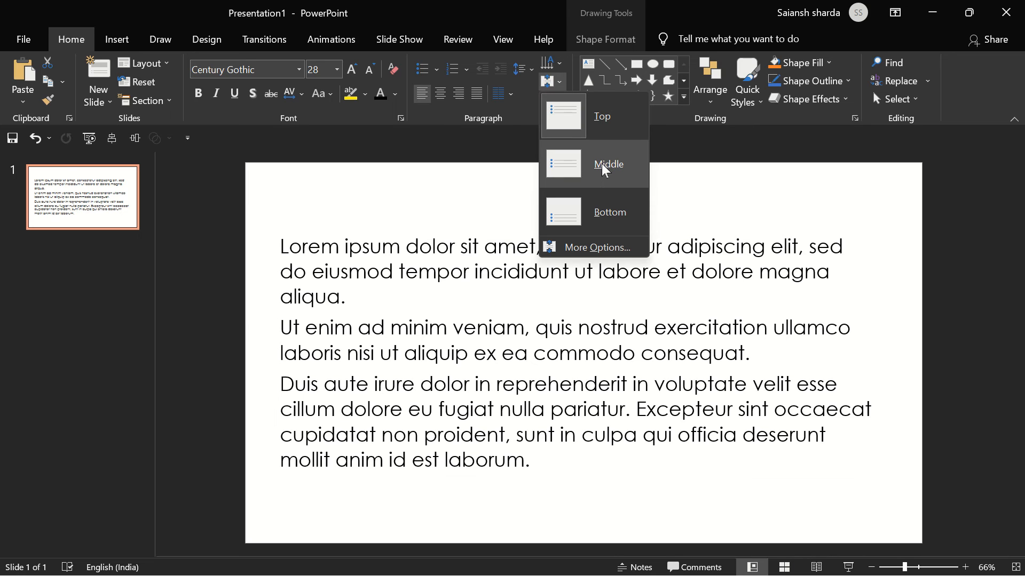
pyautogui.click(618, 219)
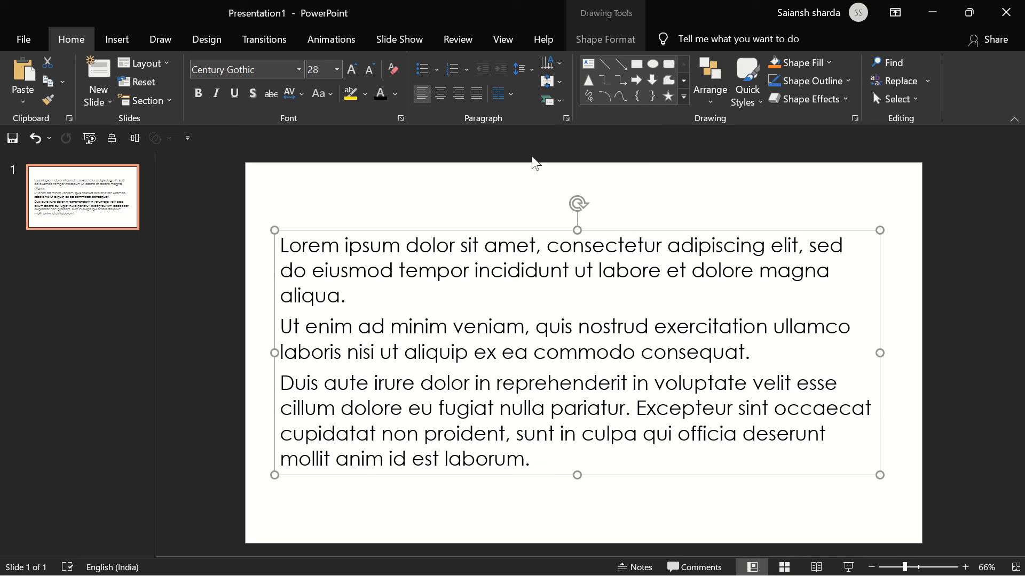
pyautogui.click(559, 101)
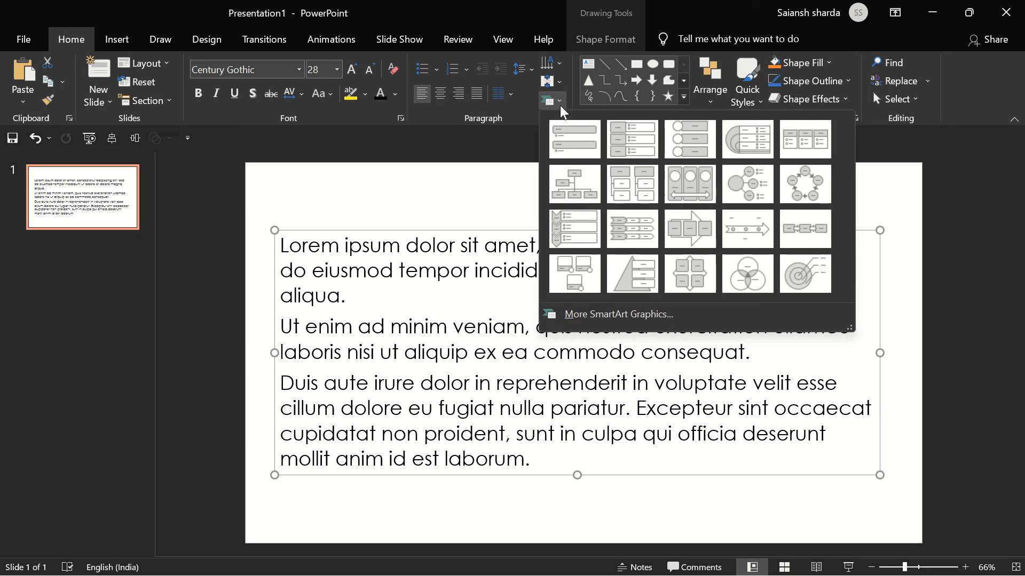
pyautogui.click(493, 197)
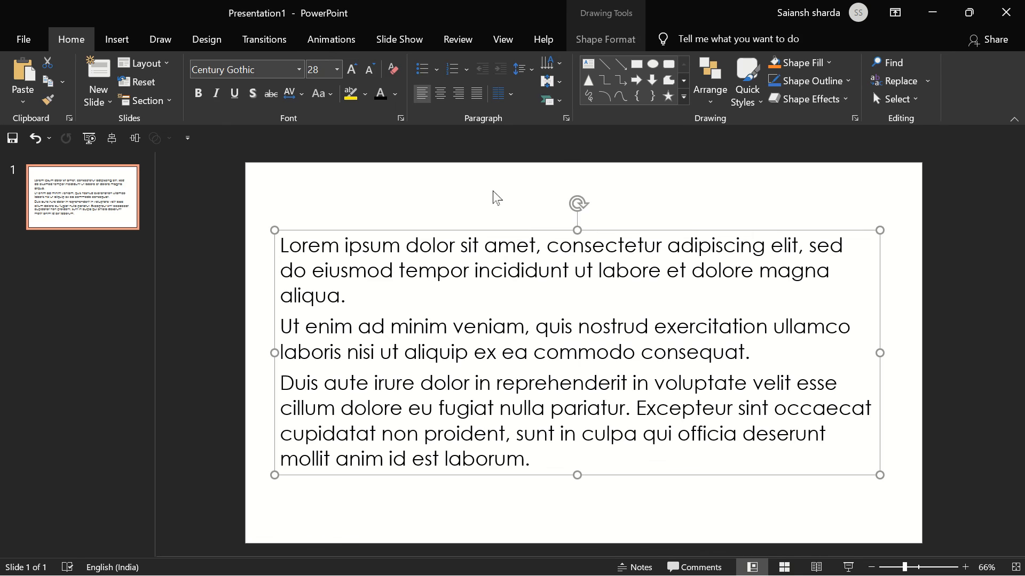
pyautogui.click(492, 198)
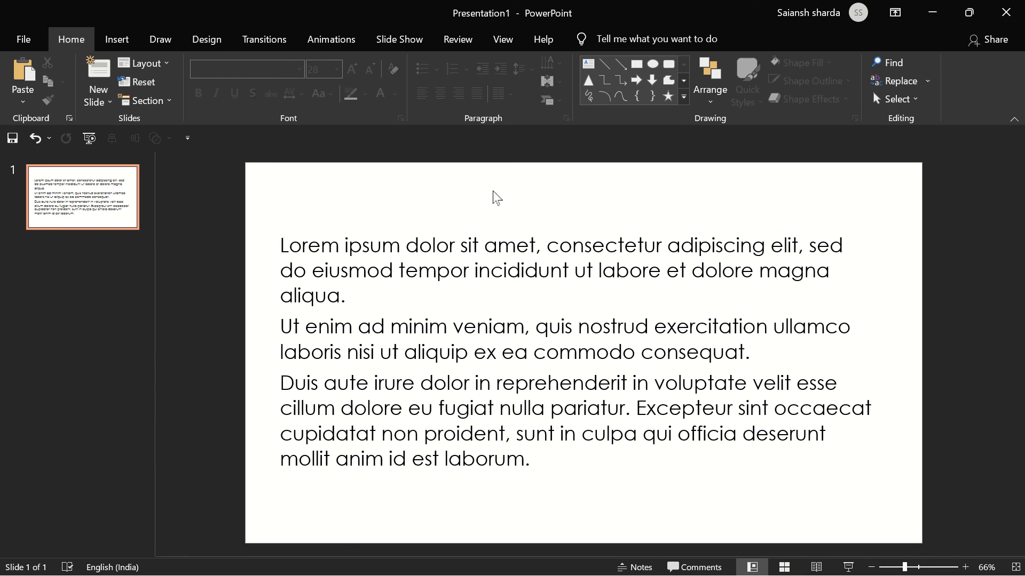